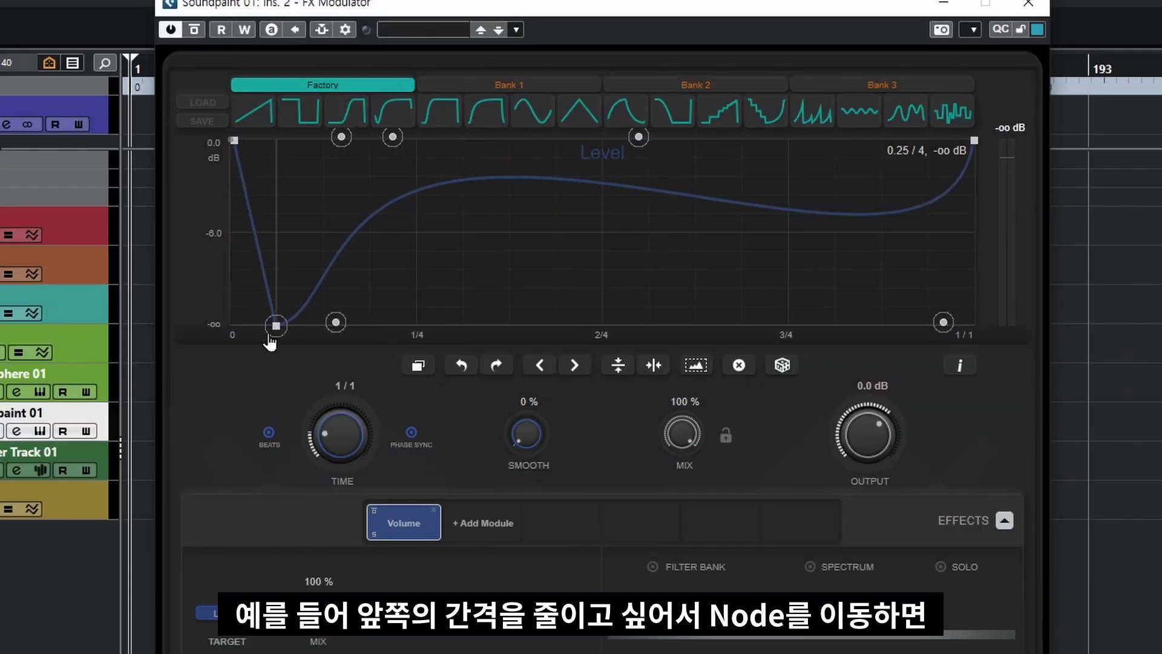
# Move the low node of the FX Modulator level curve later in time, to about 0.41 / 4
pyautogui.moveTo(270, 339); pyautogui.dragTo(309, 338)
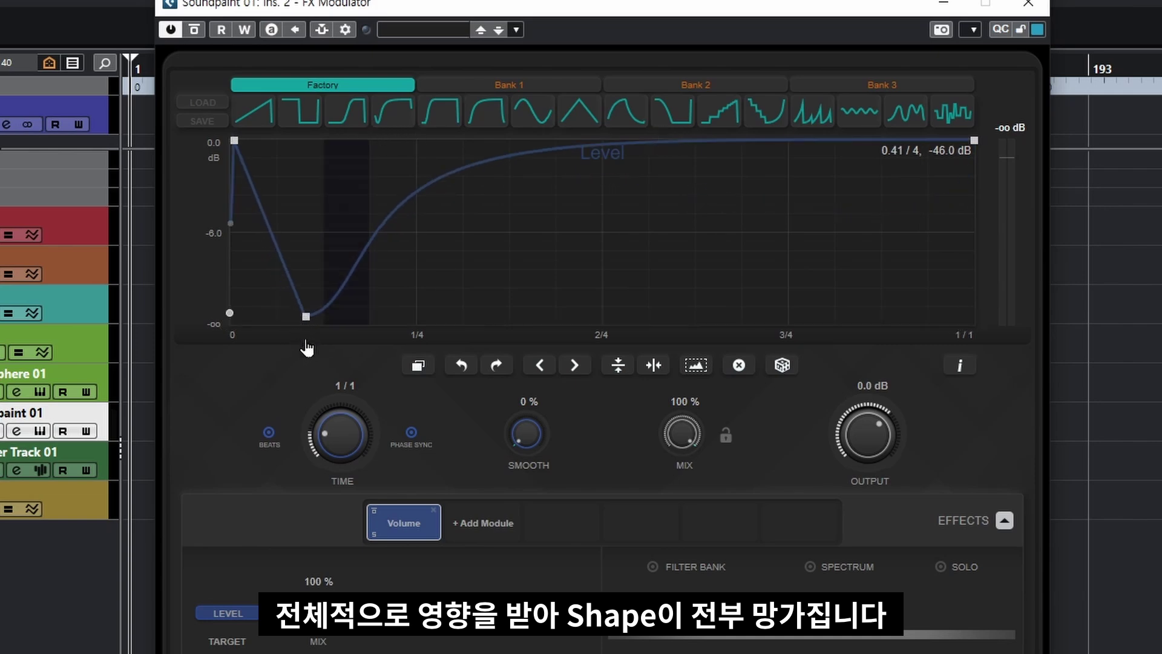
pyautogui.moveTo(235, 328); pyautogui.dragTo(267, 349)
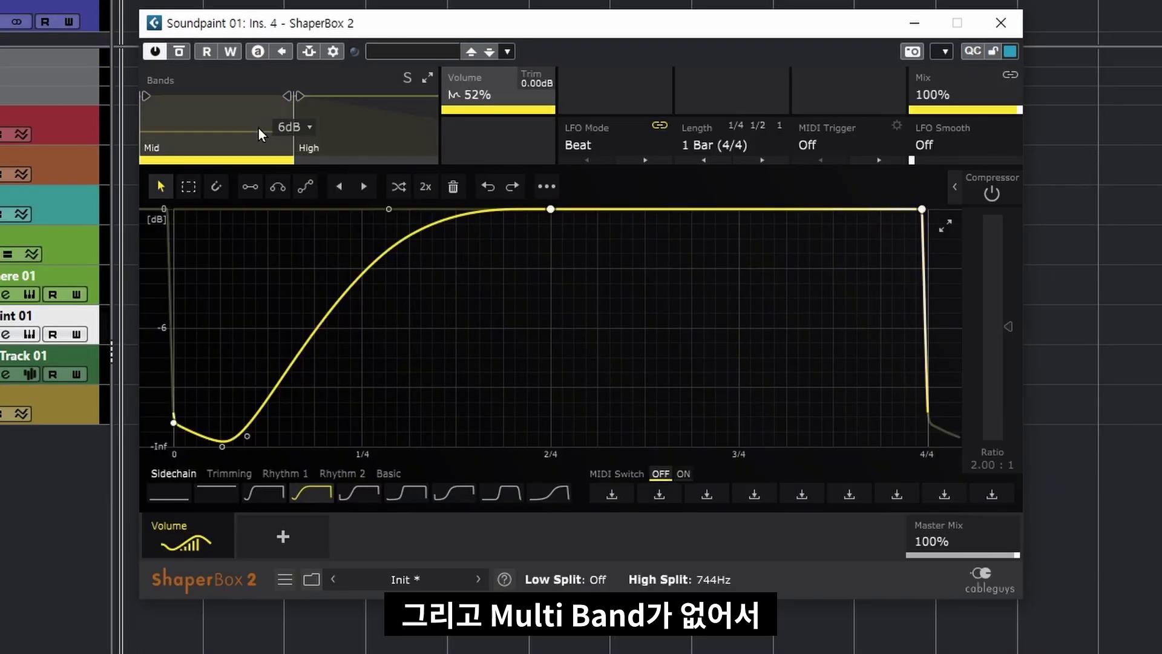
# Lower the split between ShaperBox 2's Mid and High bands to about 459 Hz, and view the High and Mid band curves
pyautogui.moveTo(290, 101)
pyautogui.mouseDown()
pyautogui.moveTo(319, 97)
pyautogui.moveTo(272, 96)
pyautogui.mouseUp()
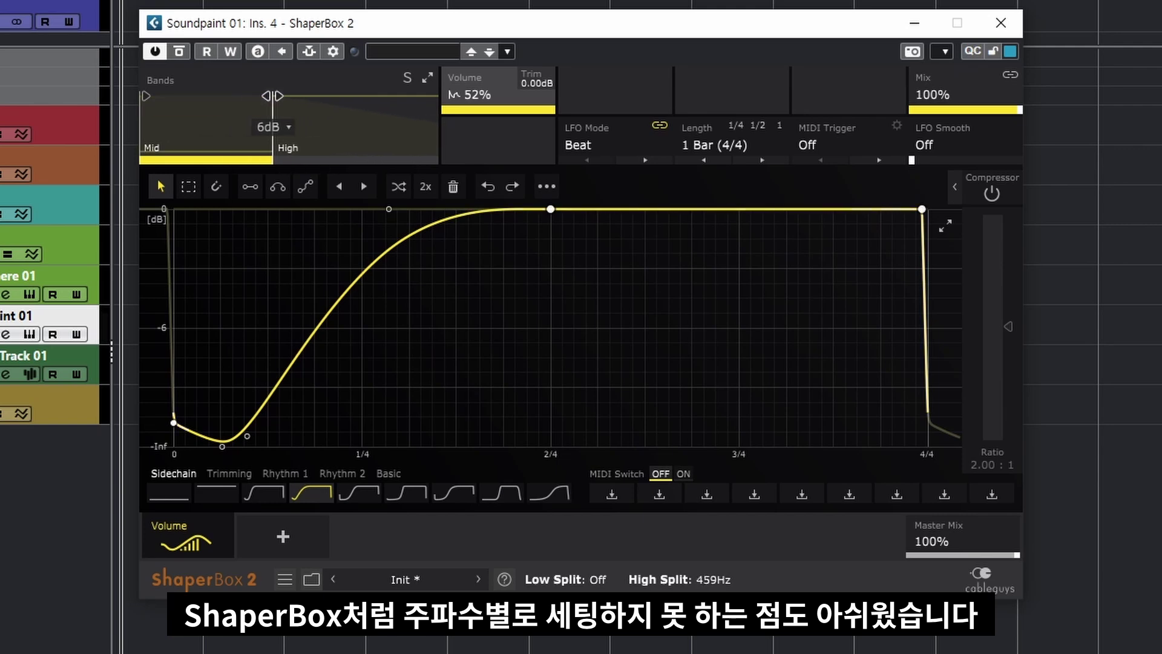
pyautogui.click(323, 121)
pyautogui.click(227, 121)
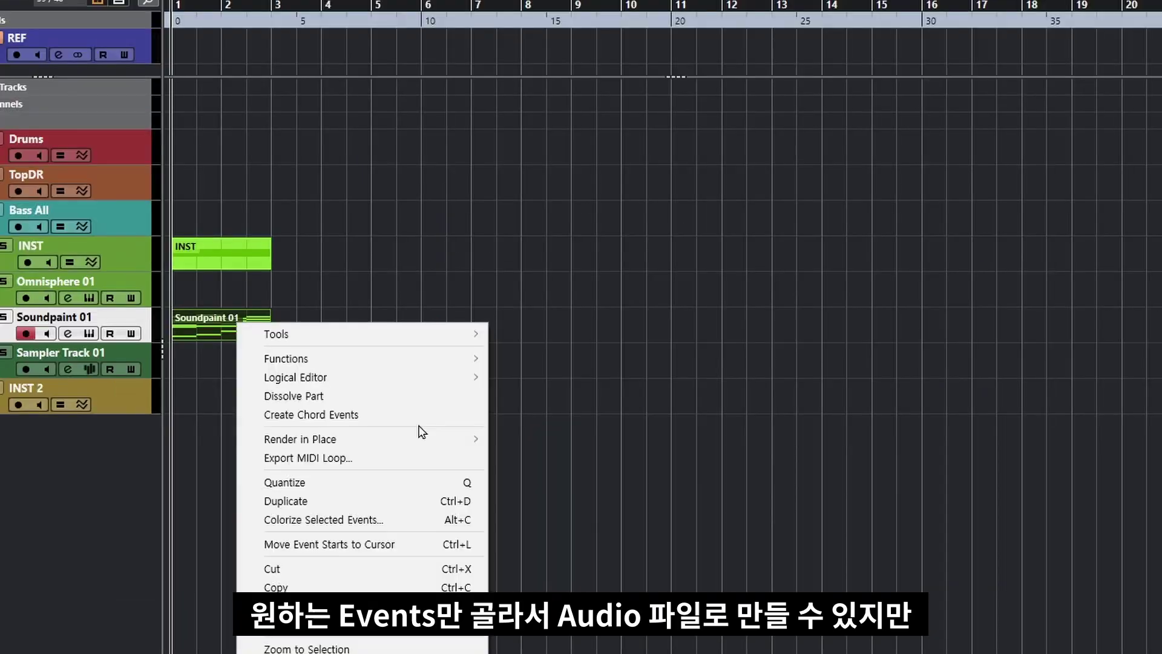
# Render the Soundpaint 01 MIDI part in place to audio with the current settings
pyautogui.moveTo(416, 441)
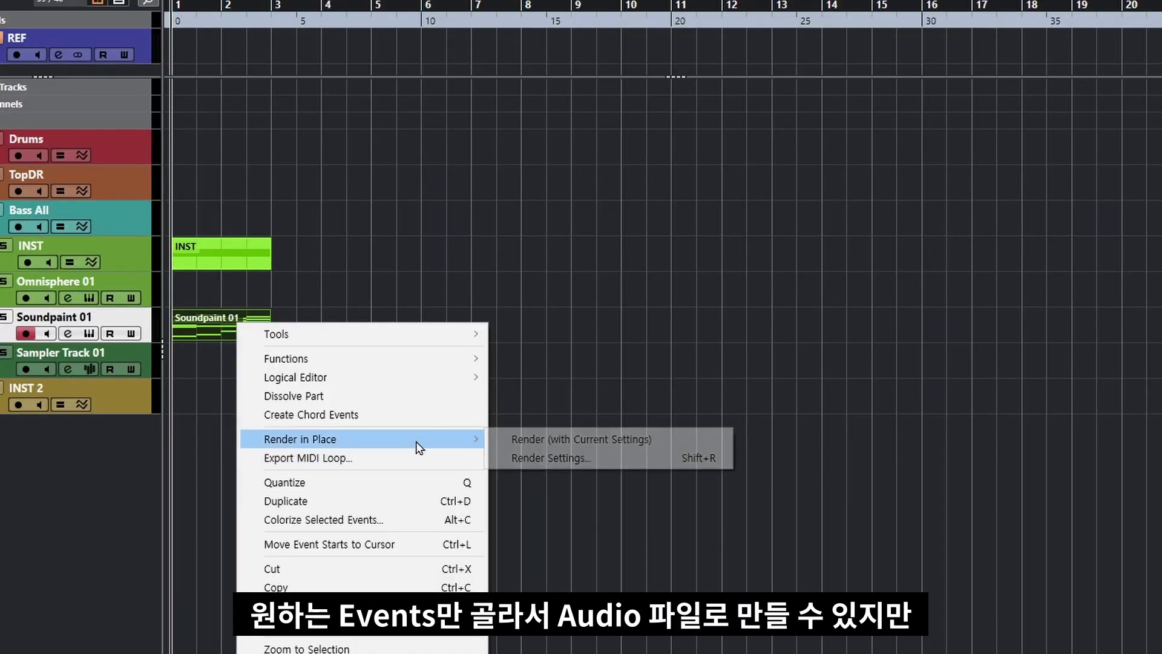
pyautogui.click(561, 444)
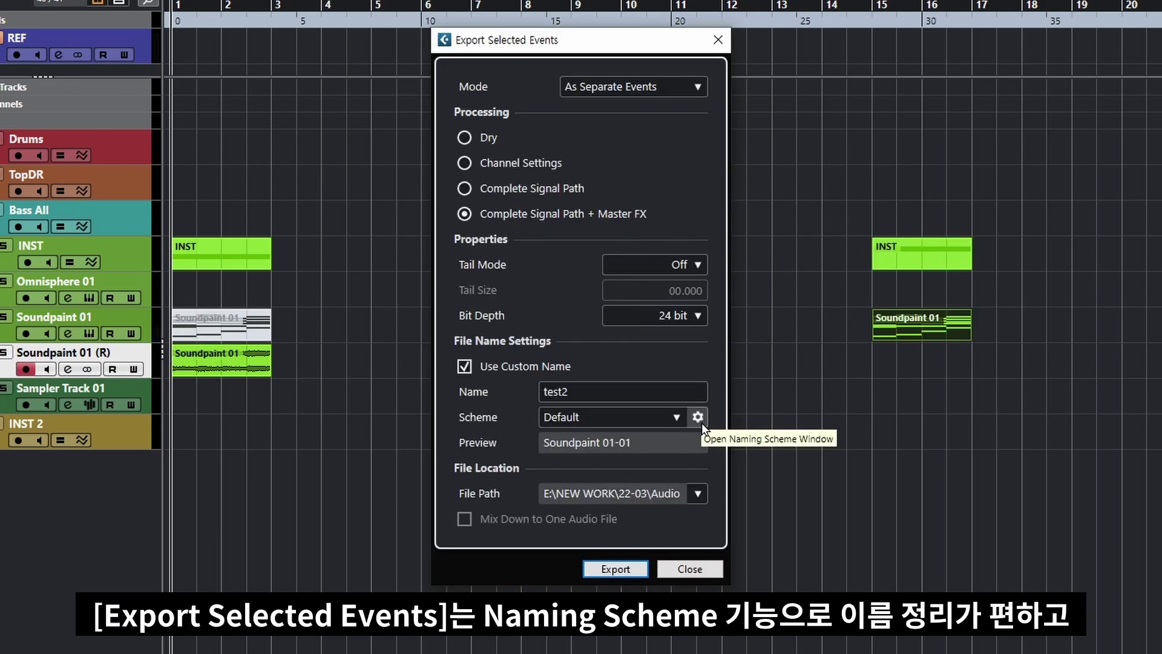
# Try a four-digit counter in the naming scheme for exporting selected events, restore two digits and accept the scheme
pyautogui.click(701, 421)
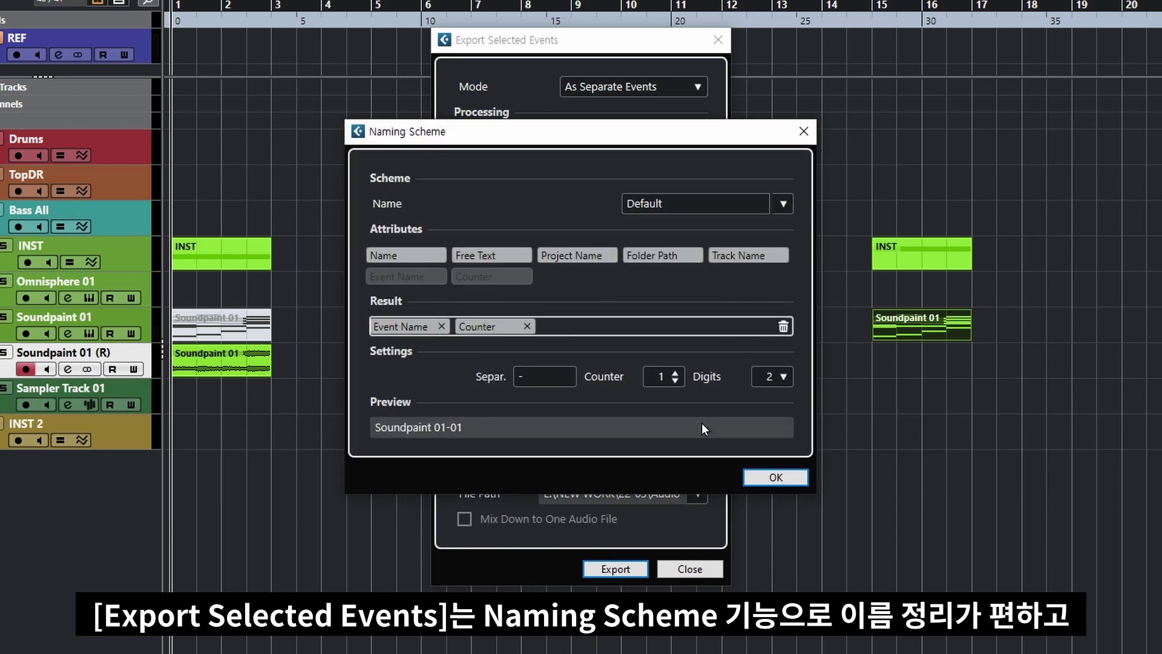
pyautogui.click(784, 376)
pyautogui.click(784, 453)
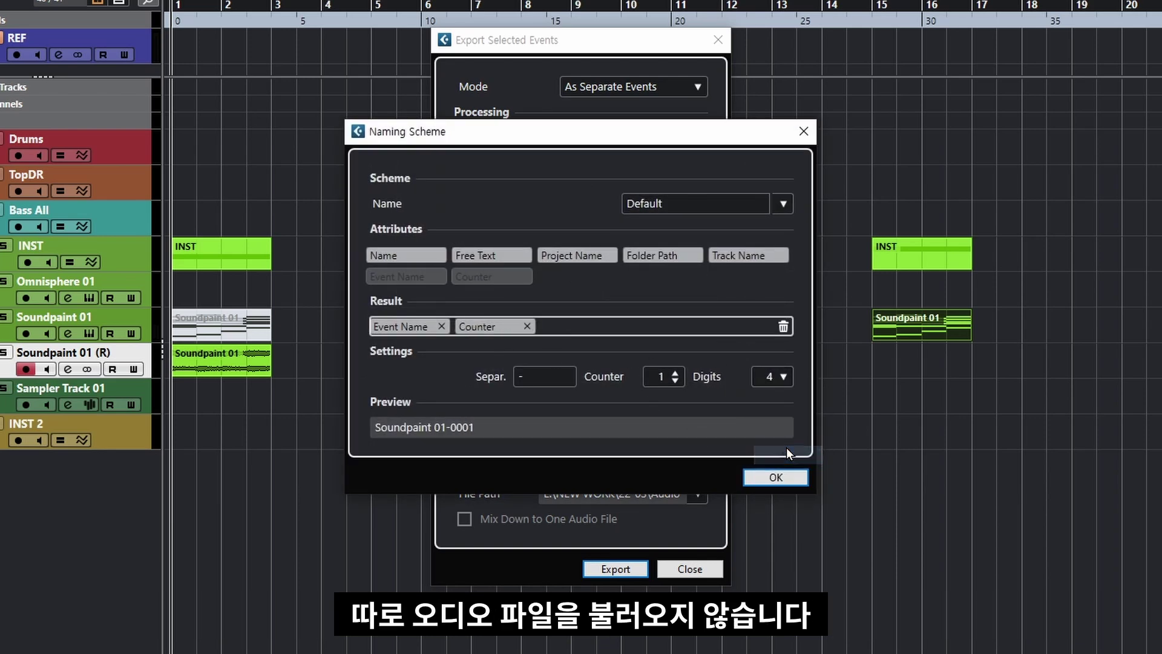
pyautogui.click(787, 378)
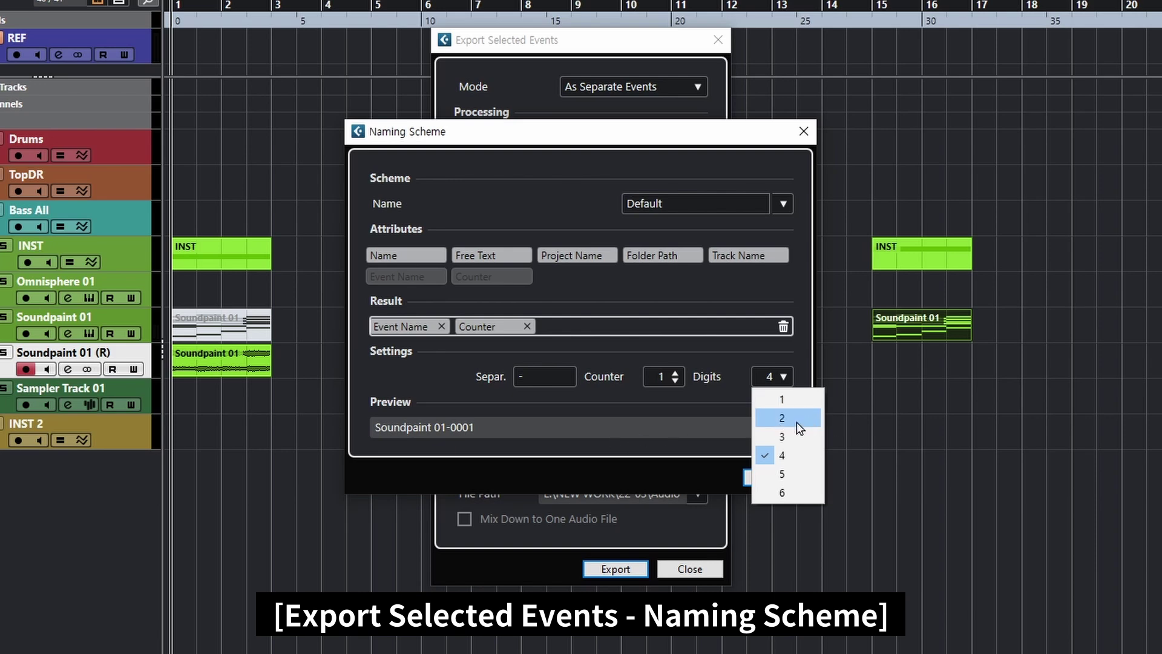
pyautogui.click(790, 420)
pyautogui.click(770, 476)
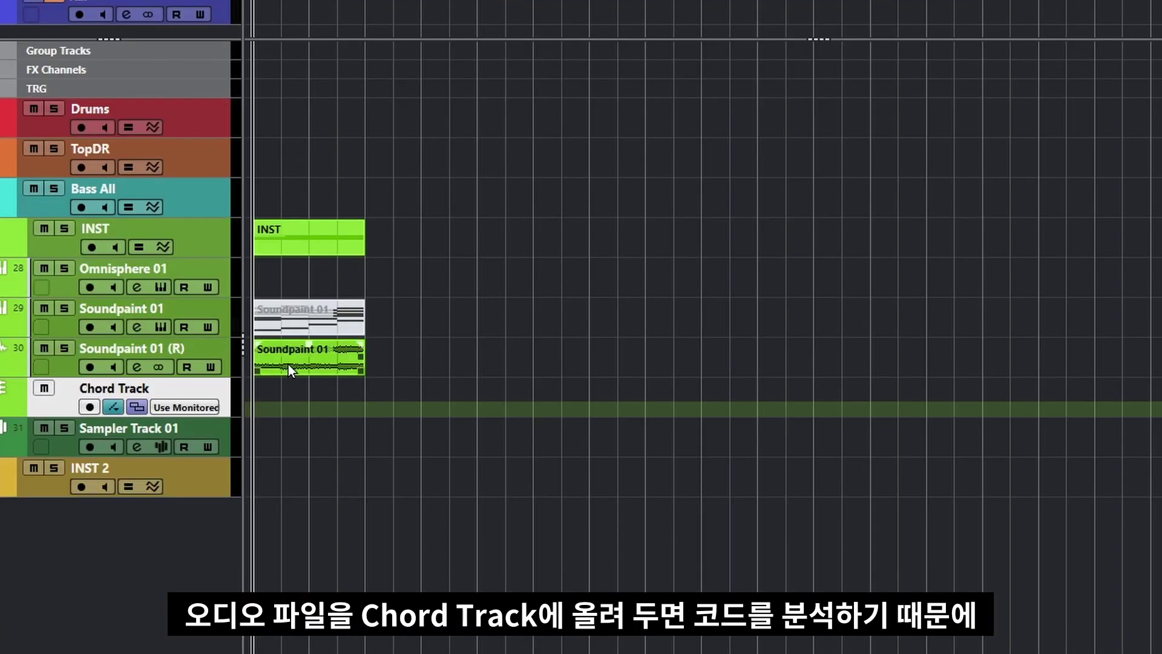
# Extract chords from the rendered Soundpaint 01 audio onto the Chord Track and copy them as one glued MIDI part to Sampler Track 01
pyautogui.moveTo(288, 364); pyautogui.dragTo(274, 402)
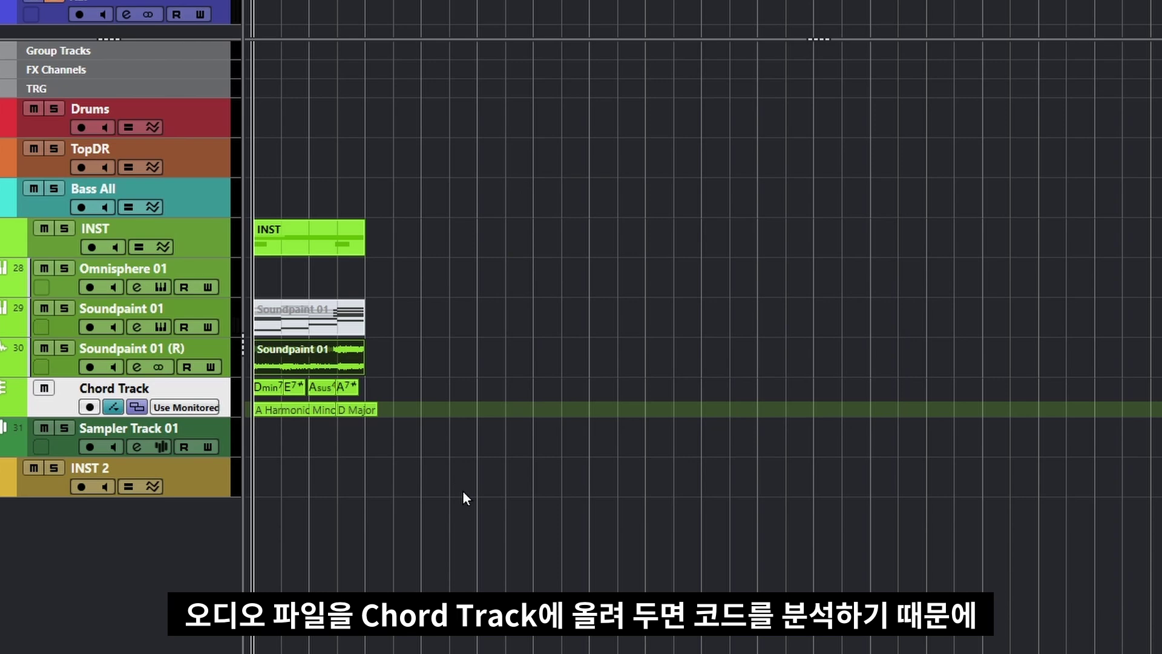
pyautogui.moveTo(390, 392); pyautogui.dragTo(264, 437)
pyautogui.moveTo(368, 506); pyautogui.dragTo(267, 438)
pyautogui.press('4')
pyautogui.click(267, 438)
pyautogui.press('1')
# Open the original Soundpaint 01 MIDI part and the Dmin7 part on Sampler Track 01 to compare their notes
pyautogui.doubleClick(282, 316)
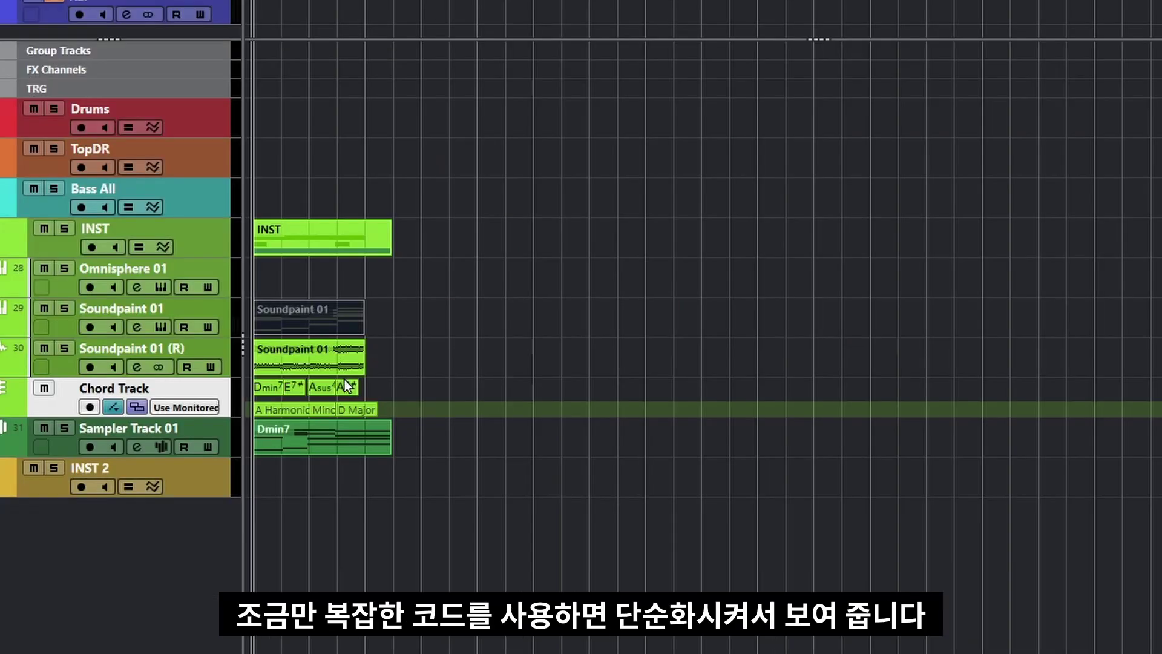
pyautogui.doubleClick(325, 447)
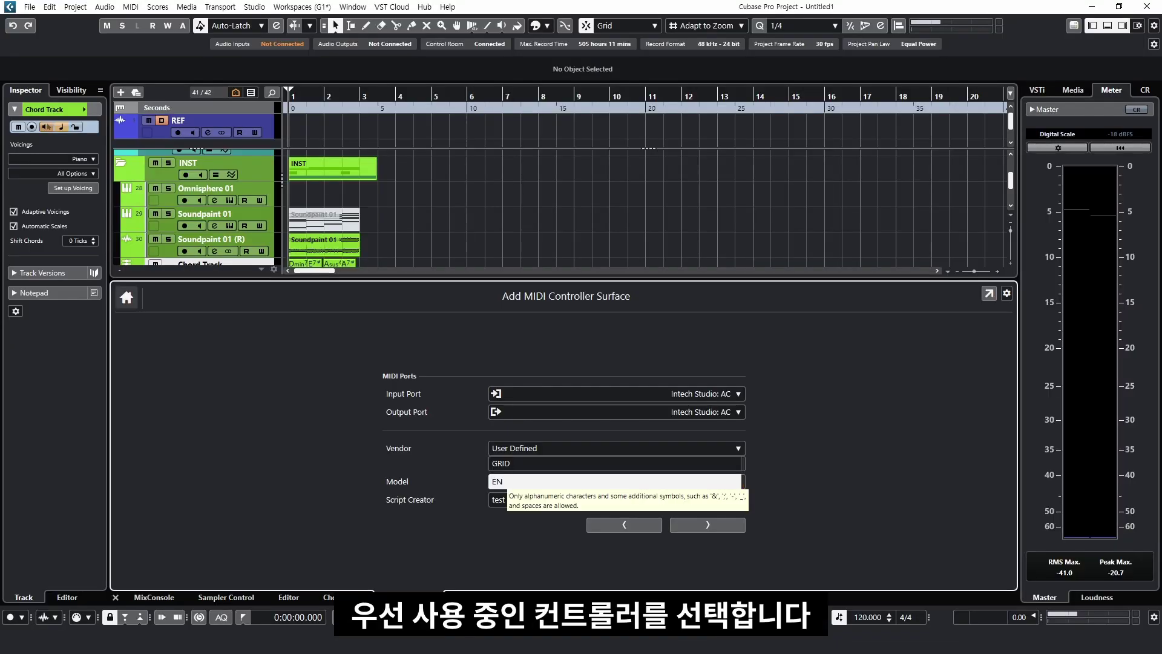
# Complete the controller model name as EN16, continue to the surface layout and start a second row beneath the first row of knobs
pyautogui.write('6')
pyautogui.click(727, 527)
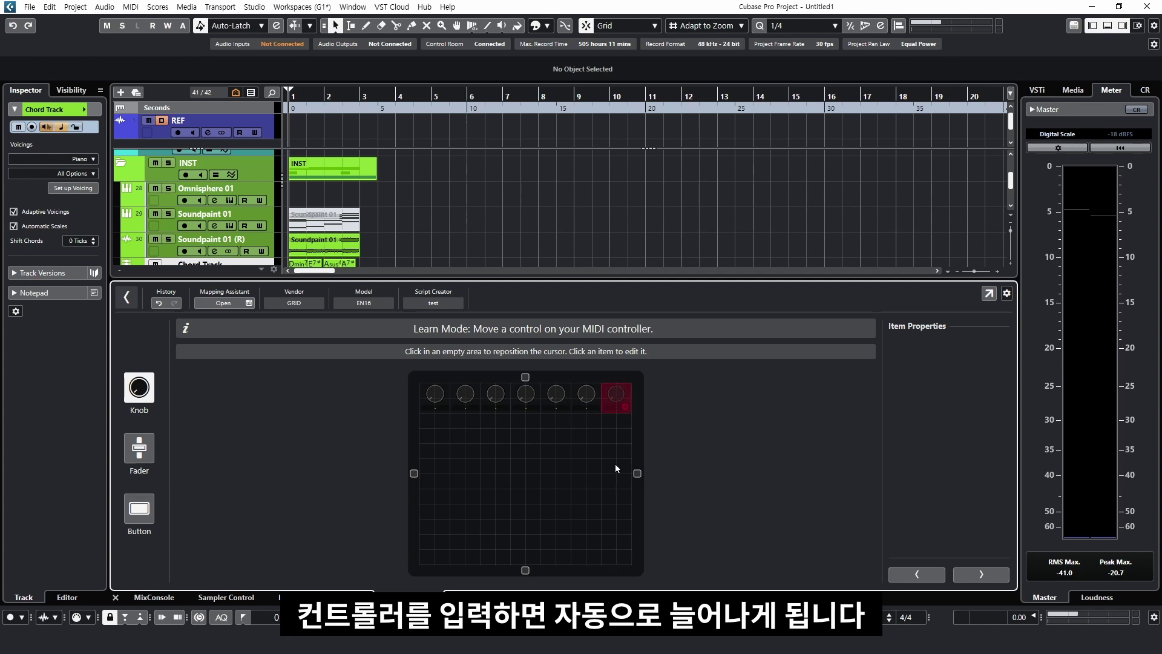
pyautogui.click(398, 422)
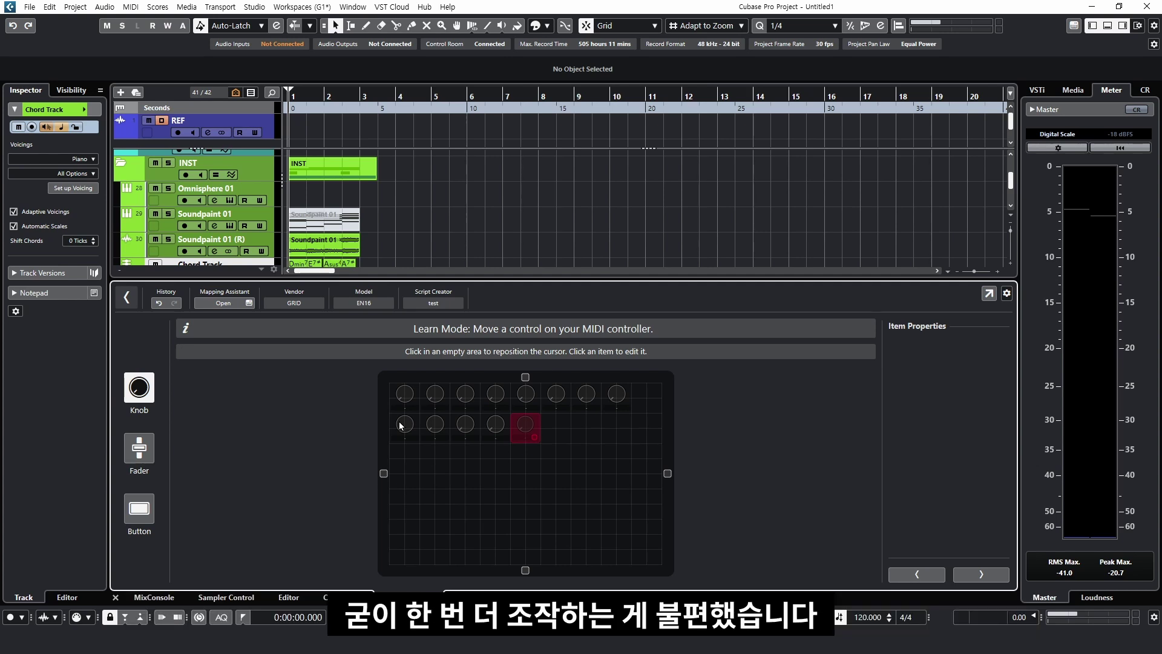
# Move the fourth and third knobs of the second row down to a lower row, and reposition the learn cursor in empty space
pyautogui.click(495, 423)
pyautogui.moveTo(510, 434); pyautogui.dragTo(540, 464)
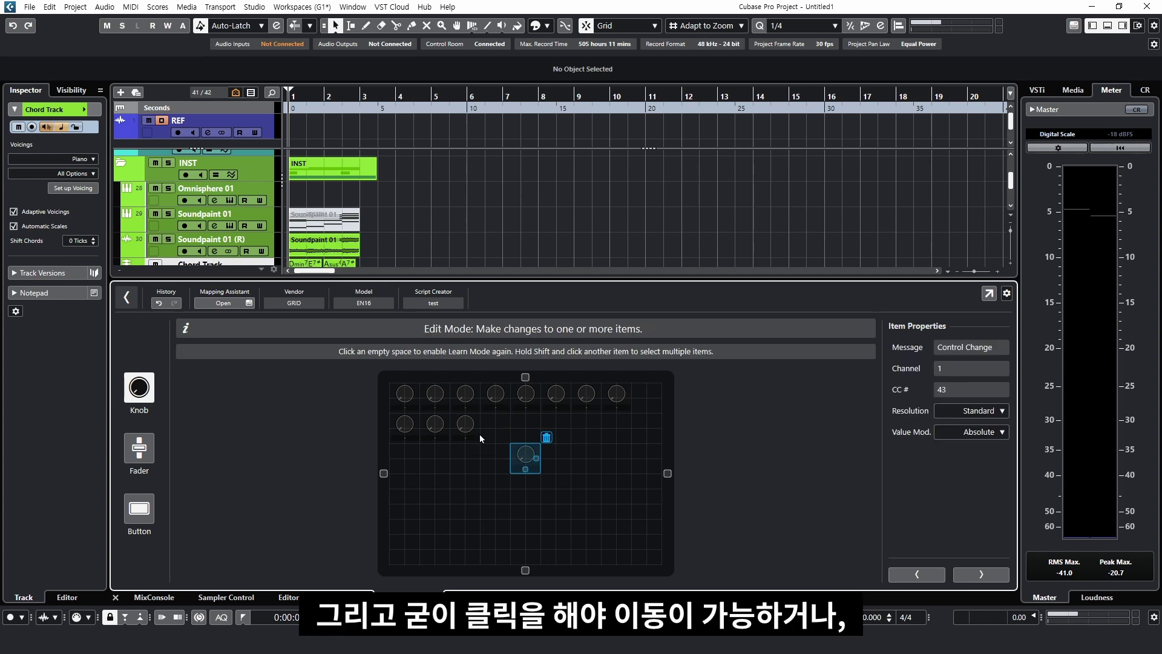
pyautogui.click(480, 434)
pyautogui.moveTo(465, 427); pyautogui.dragTo(480, 457)
pyautogui.click(514, 469)
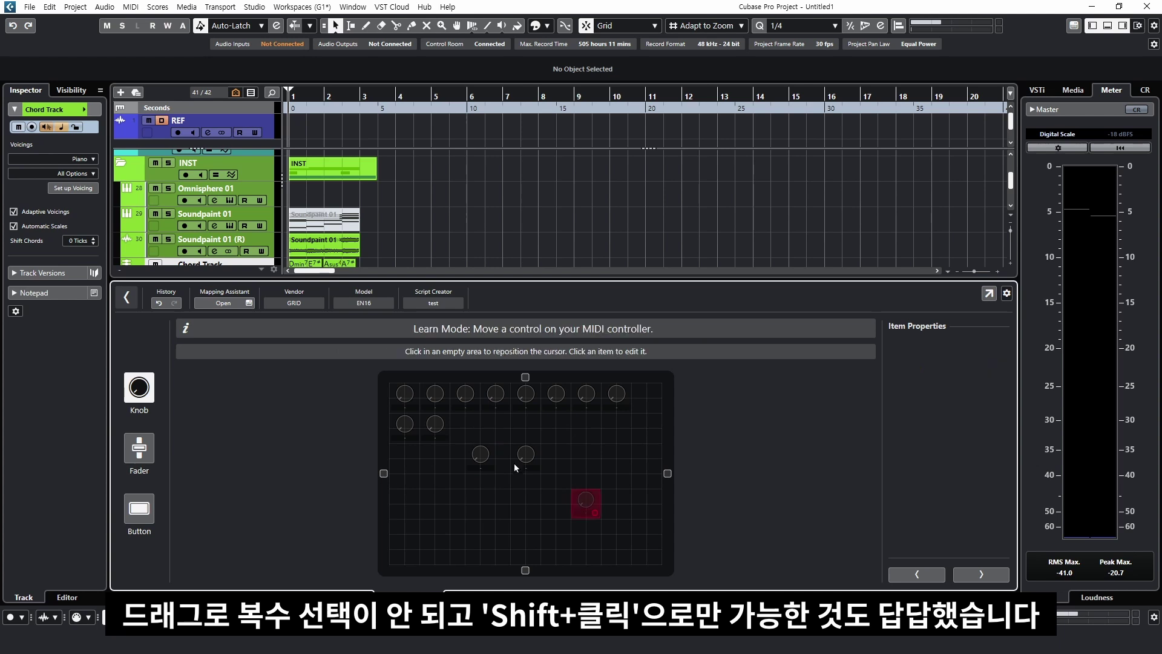
pyautogui.click(533, 455)
pyautogui.click(567, 476)
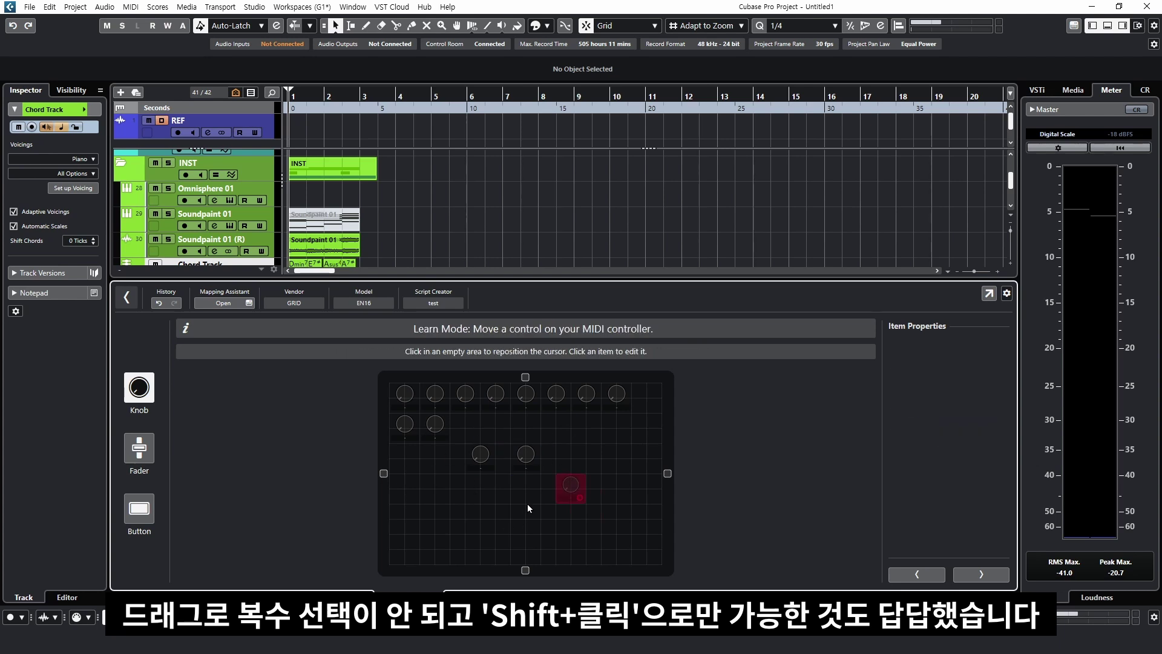
# Select the block of knobs from the first knob to the lower displaced knob, shift it down slightly and deselect it
pyautogui.click(404, 394)
pyautogui.keyDown('shift'); pyautogui.click(520, 455); pyautogui.keyUp('shift')
pyautogui.moveTo(515, 451); pyautogui.dragTo(619, 435)
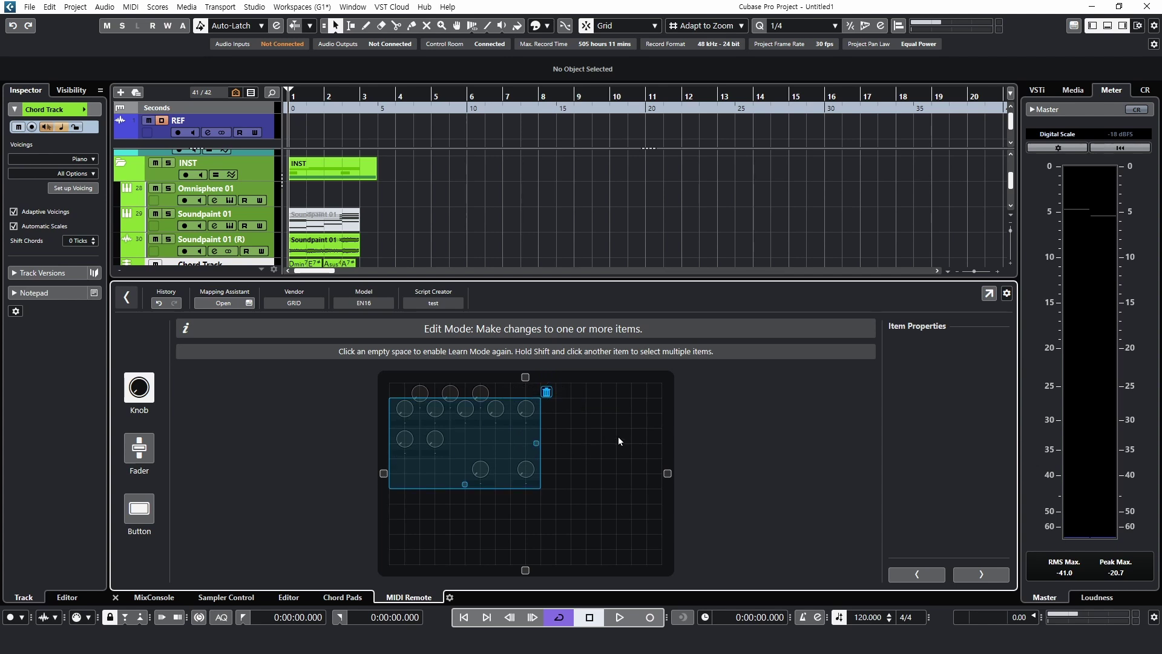
pyautogui.click(574, 453)
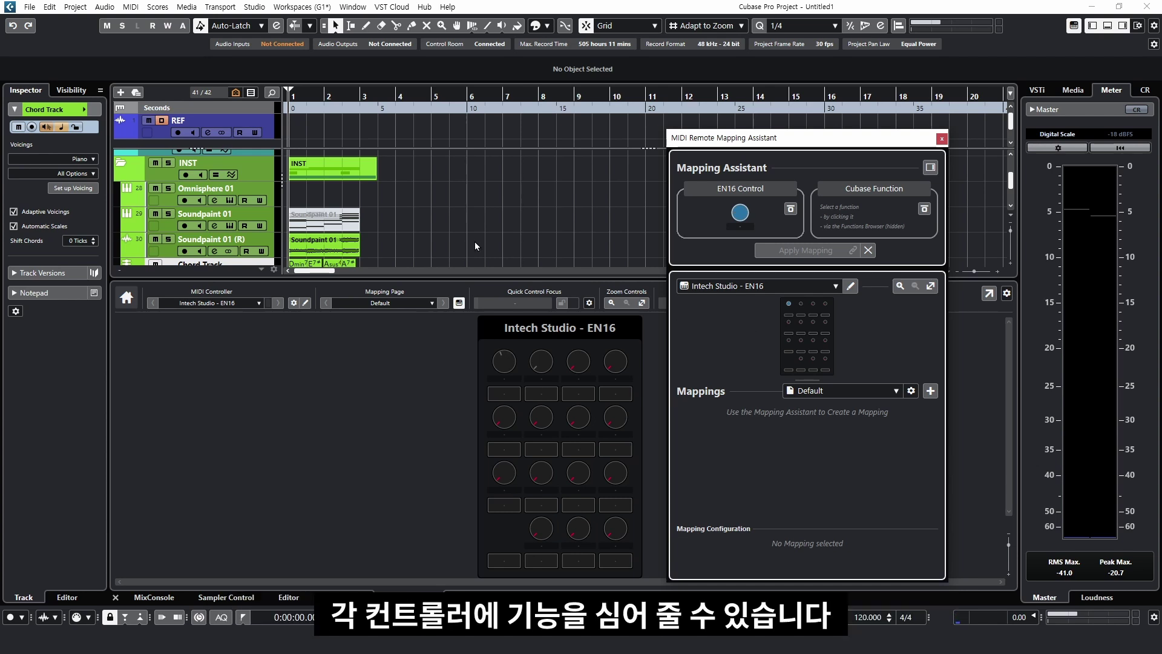
# Select the Soundpaint 01 (R) track and show the Selected Track functions in the Mapping Assistant's Functions Browser
pyautogui.scroll(-2, 419, 204)
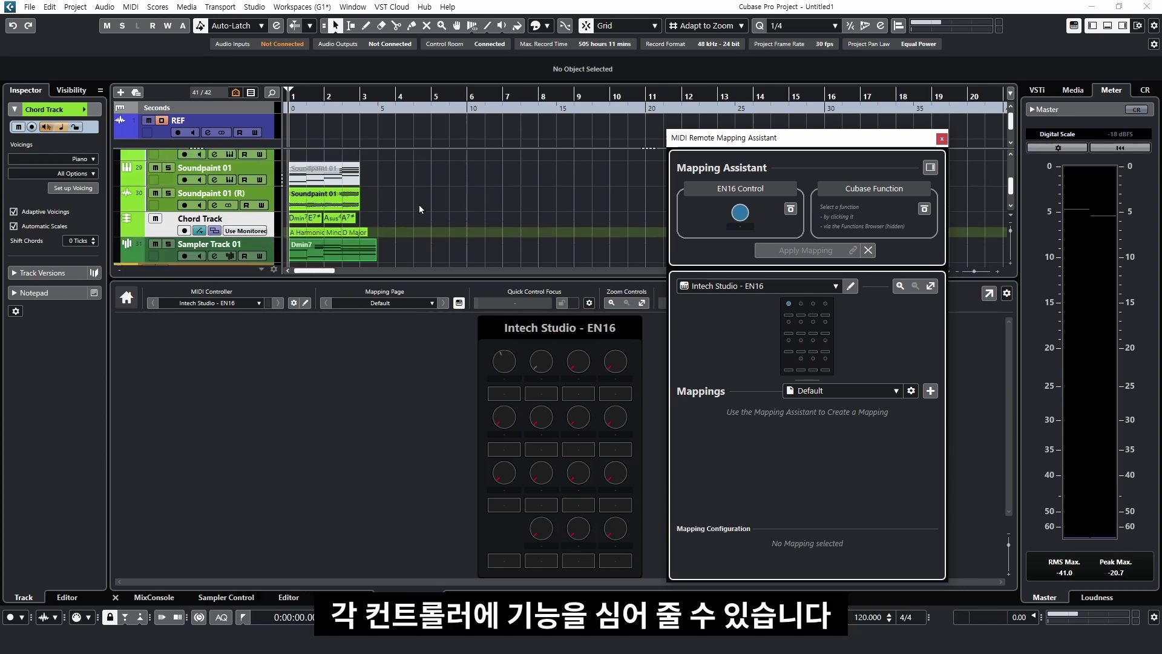
pyautogui.click(275, 199)
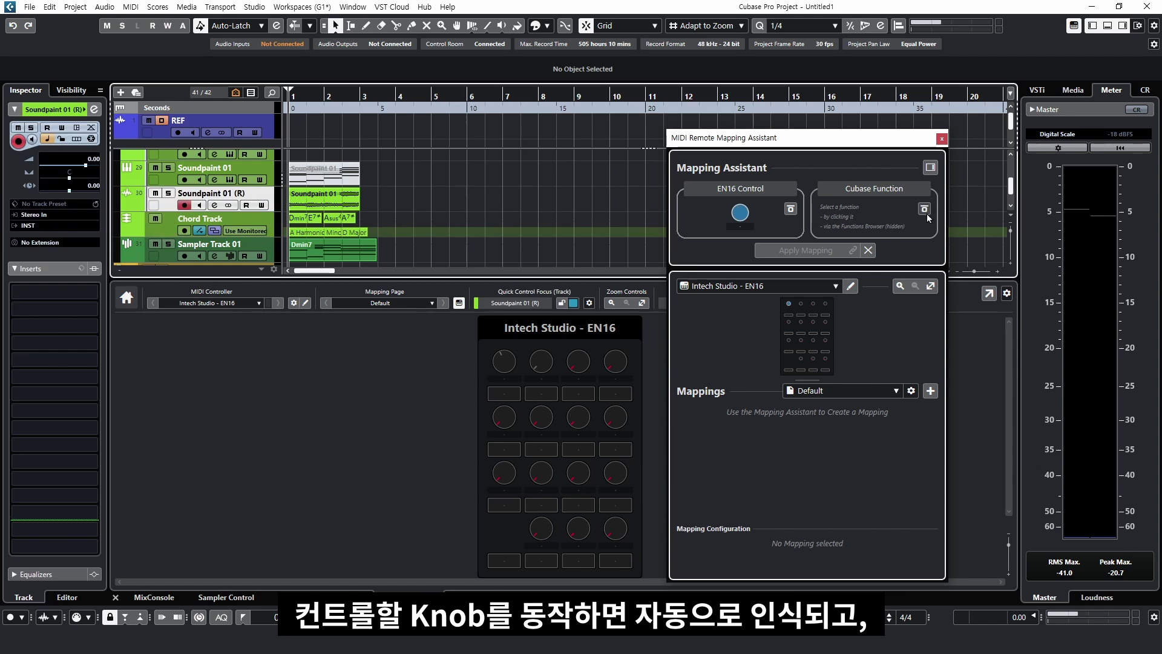
pyautogui.click(930, 167)
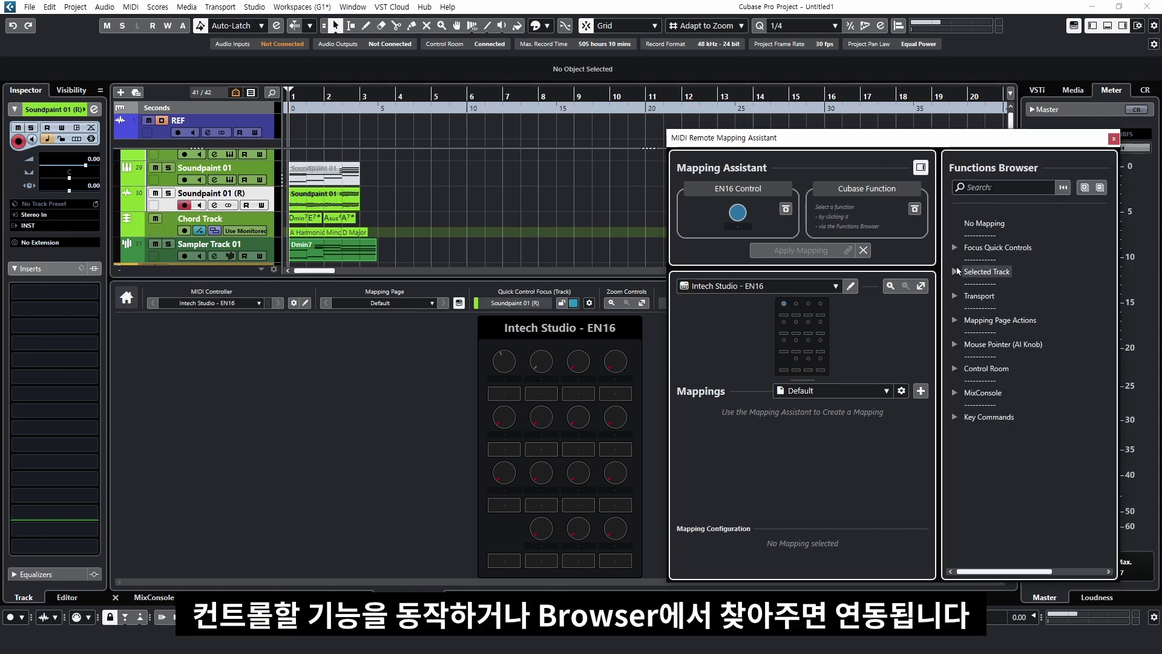
pyautogui.click(957, 271)
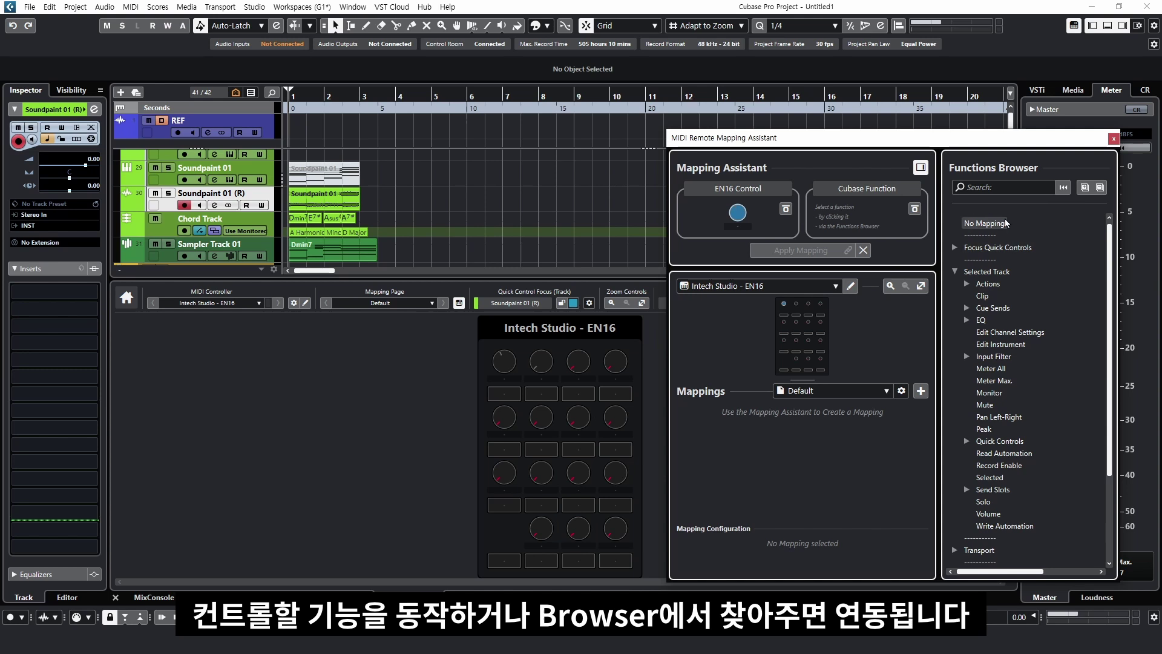
# Search the functions for "volum", map the selected track's Volume to the first EN16 knob and close the Mapping Assistant
pyautogui.click(1002, 187)
pyautogui.write('volum')
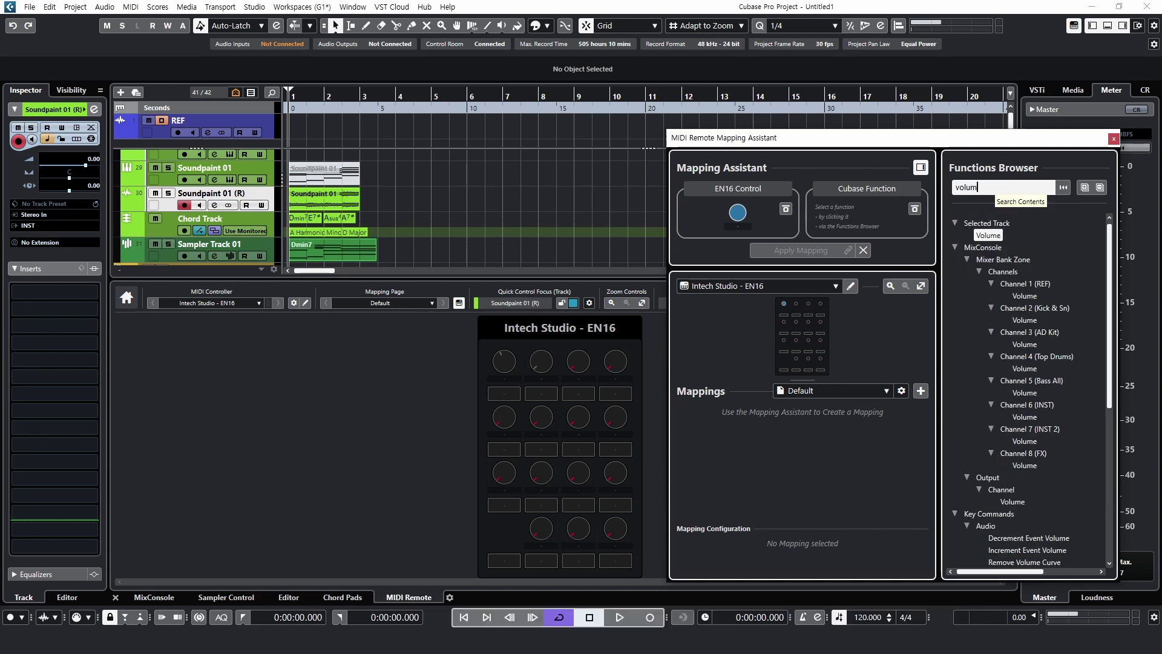
pyautogui.click(988, 235)
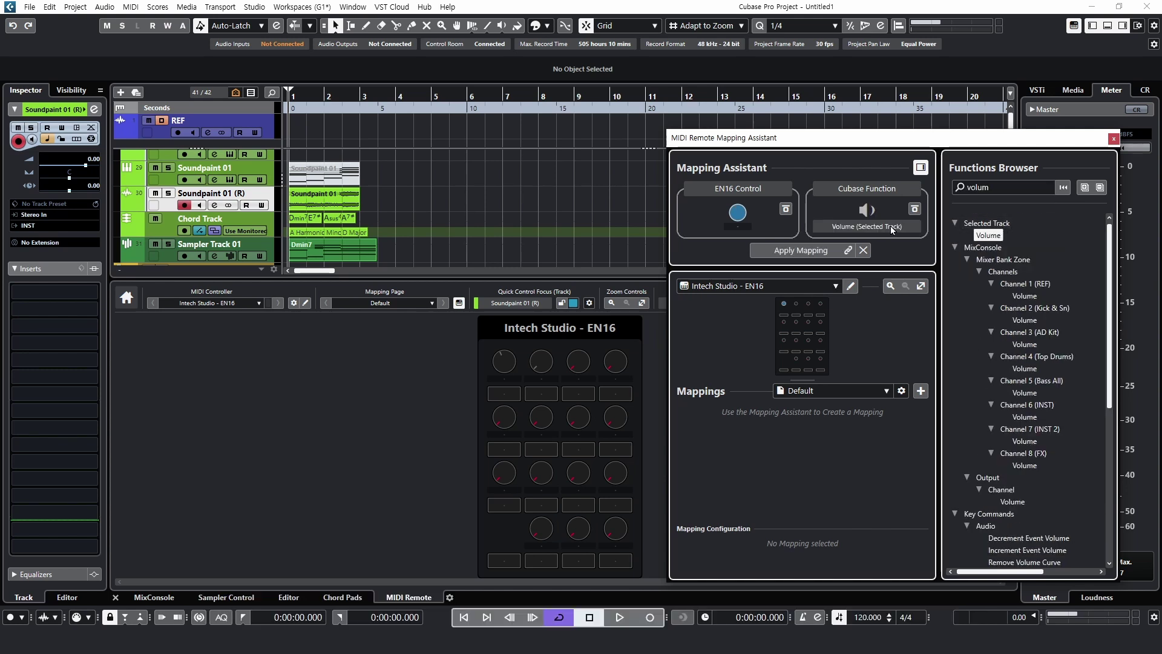
pyautogui.click(830, 256)
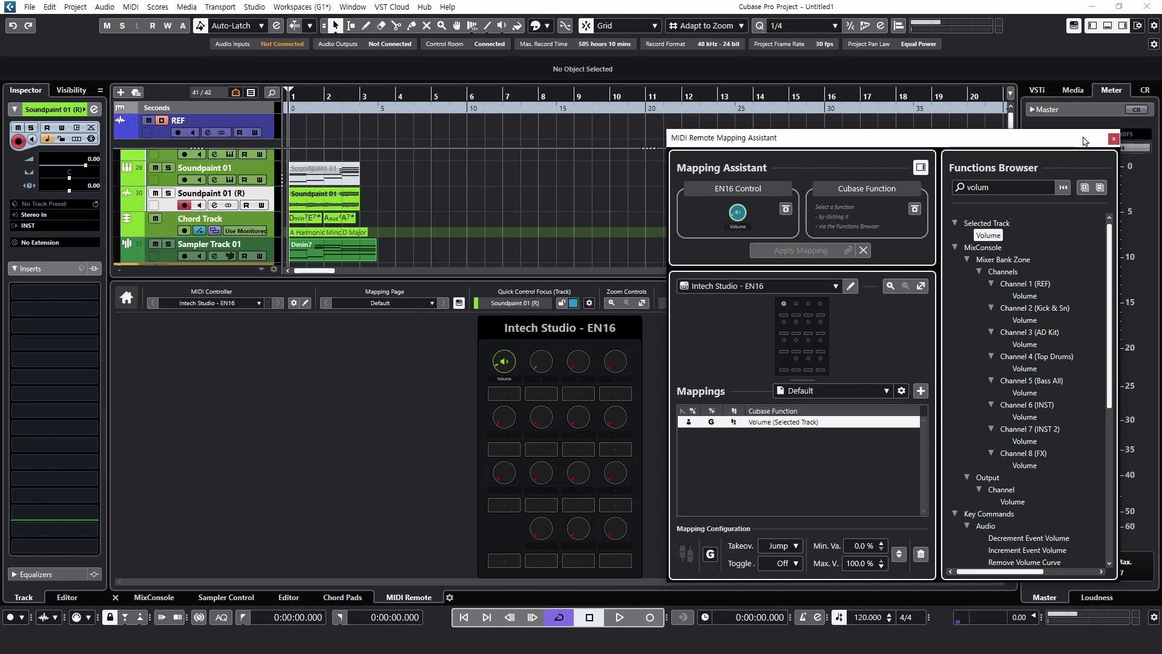
pyautogui.click(1114, 139)
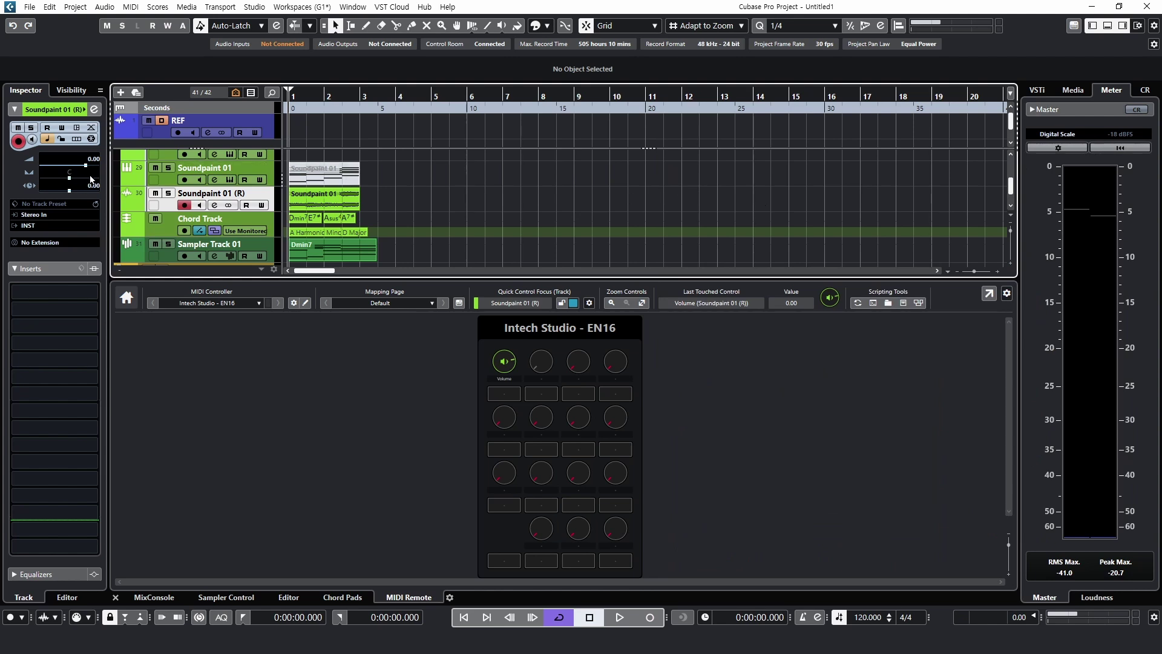
# Select Soundpaint 01 and other tracks down to Sampler Track 01 in turn to test the mapped volume knob
pyautogui.click(161, 183)
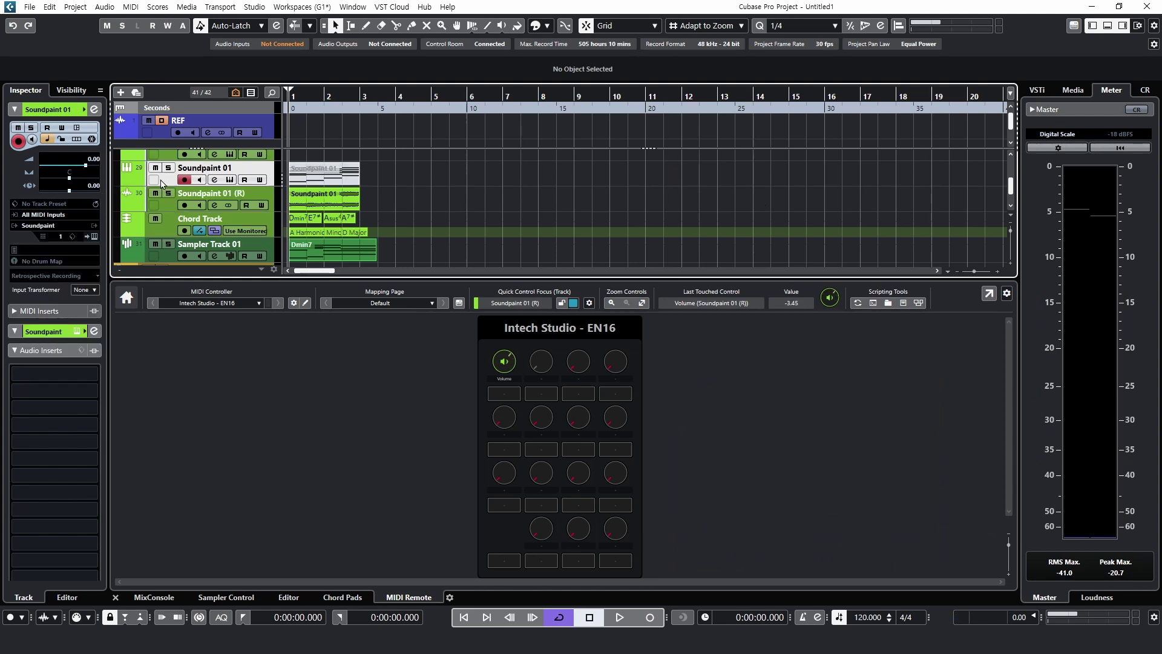
pyautogui.click(165, 255)
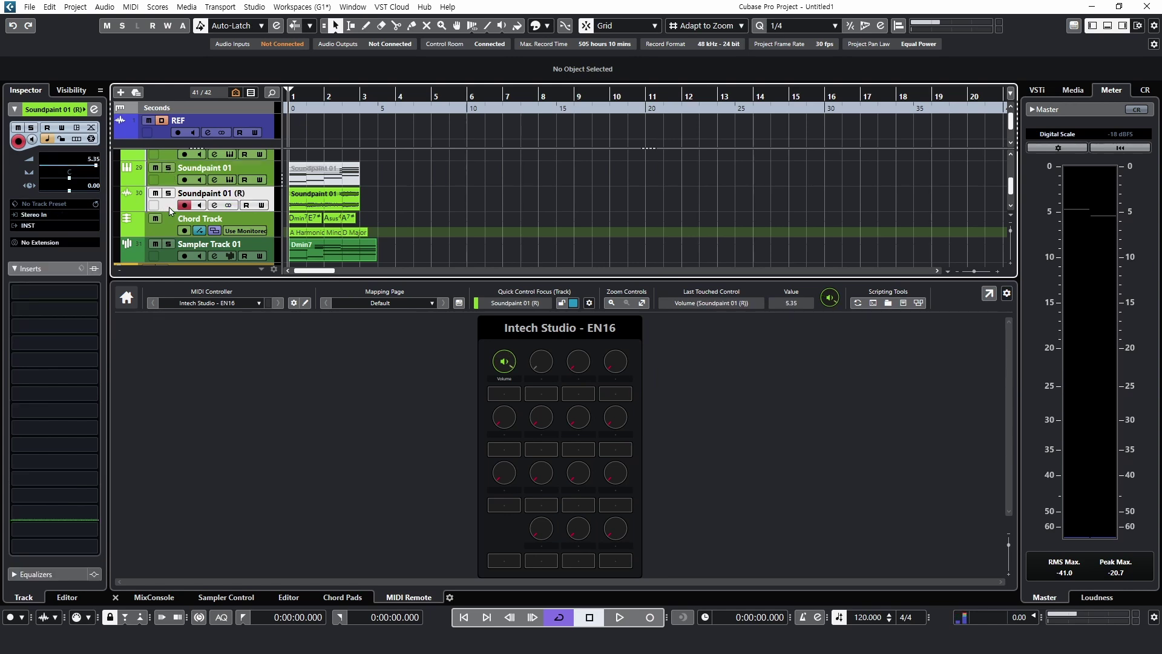
pyautogui.scroll(-1, 165, 235)
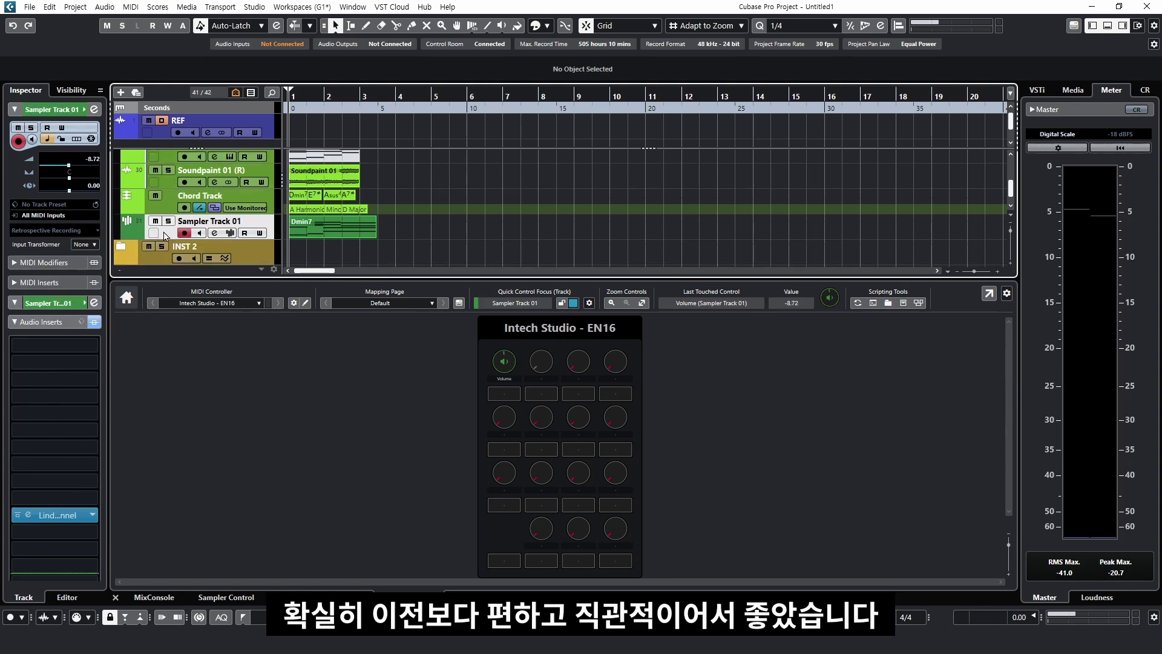